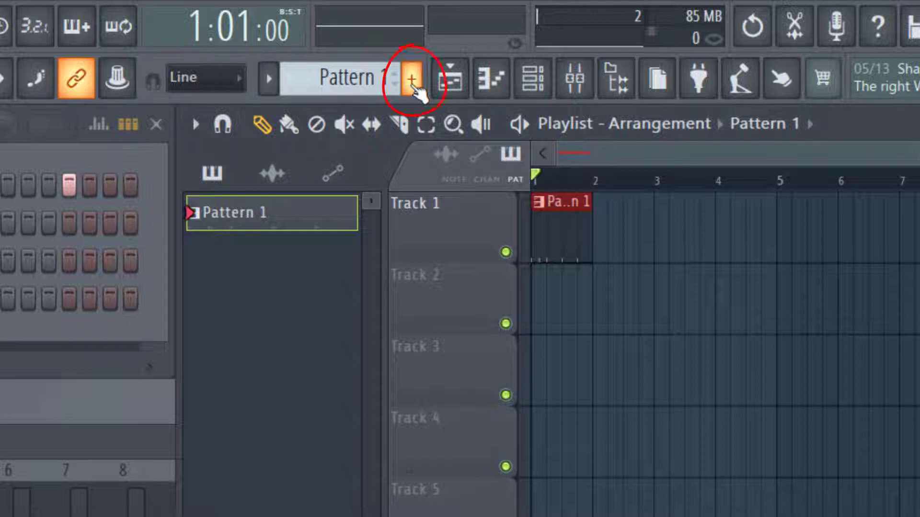
Step: Add a new pattern named "Drum Pattern 2"
click(412, 82)
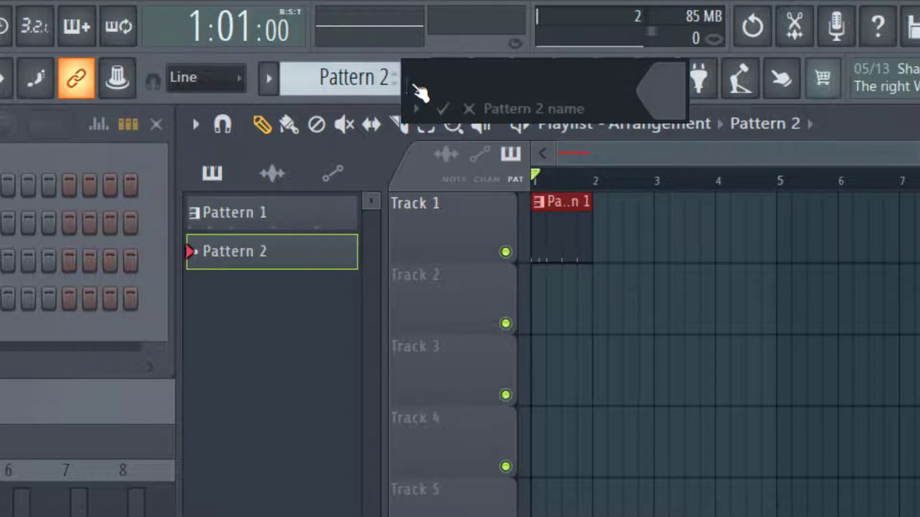
text(Drum Pattern 2)
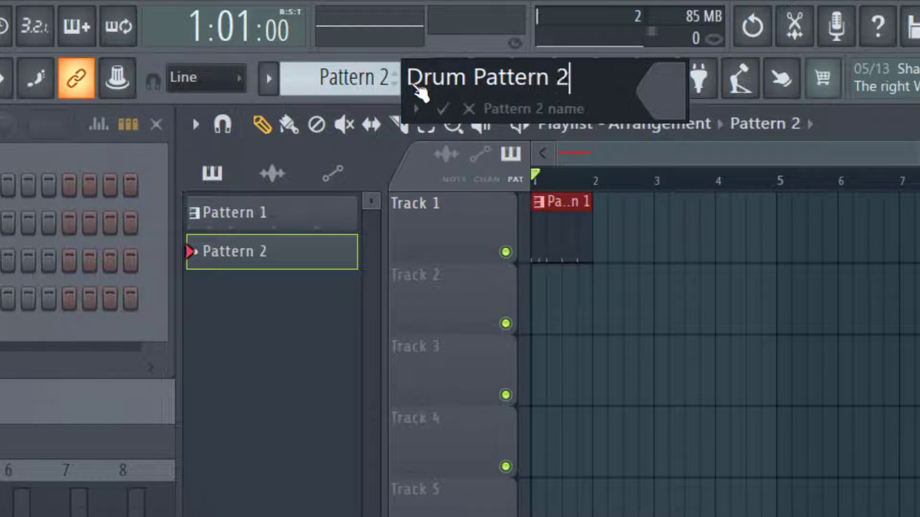
key(Return)
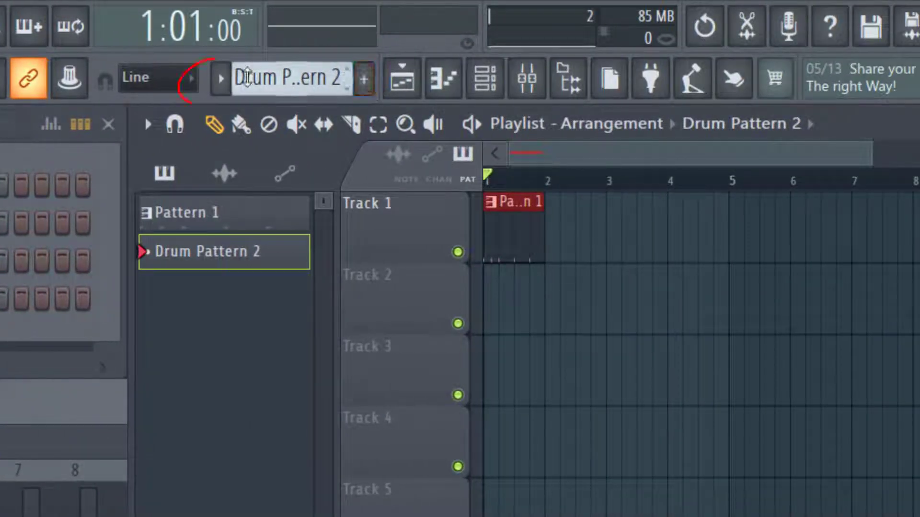
click(221, 80)
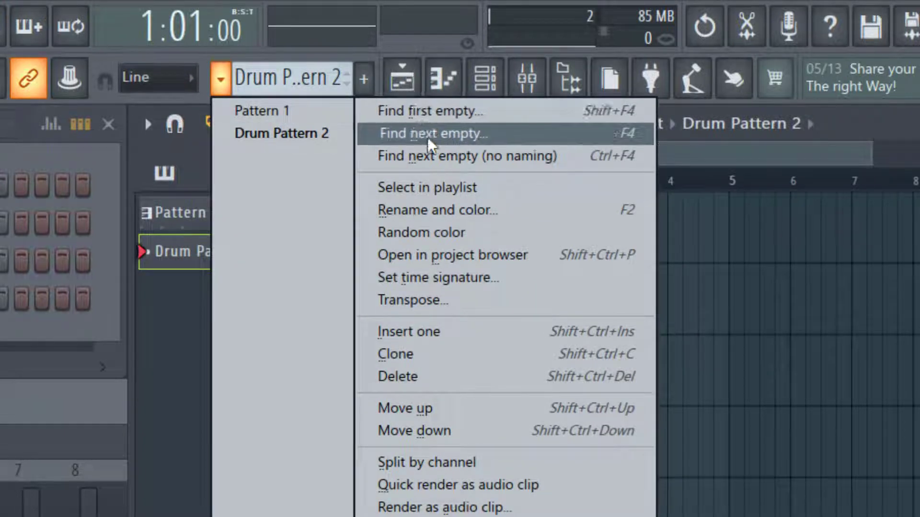
click(267, 267)
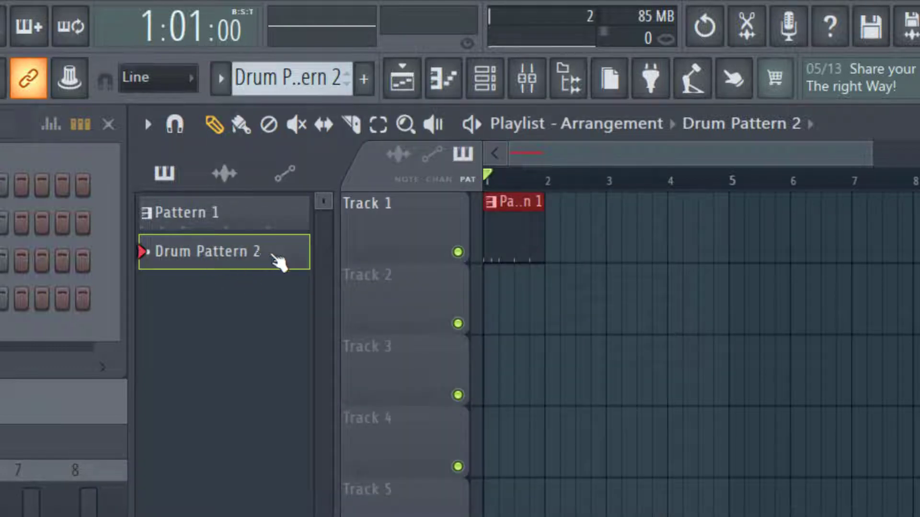
Step: Place a Drum Pattern 2 clip at bar 1 on Track 2 of the playlist
drag(211, 256, 498, 292)
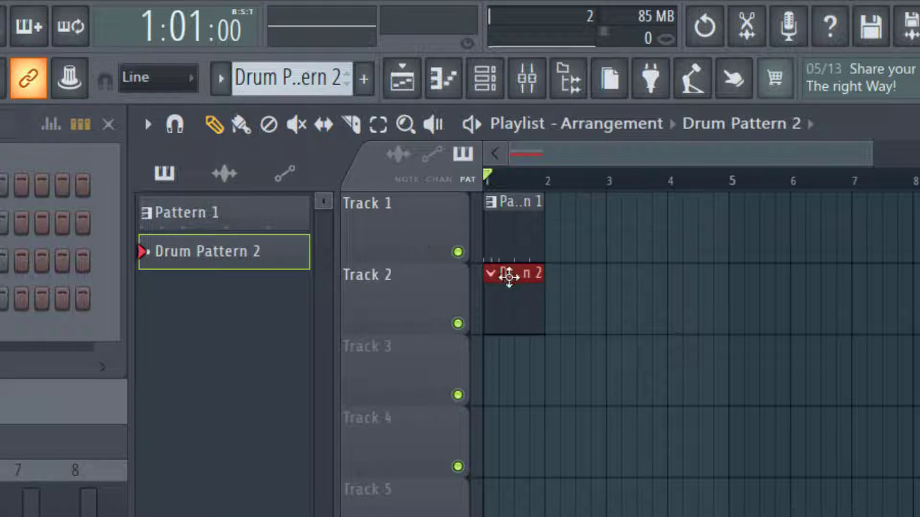
click(639, 294)
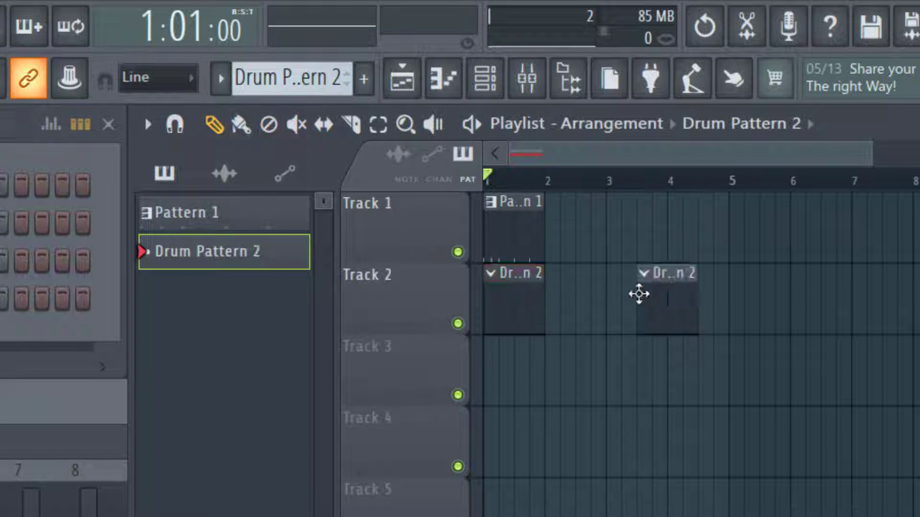
click(651, 402)
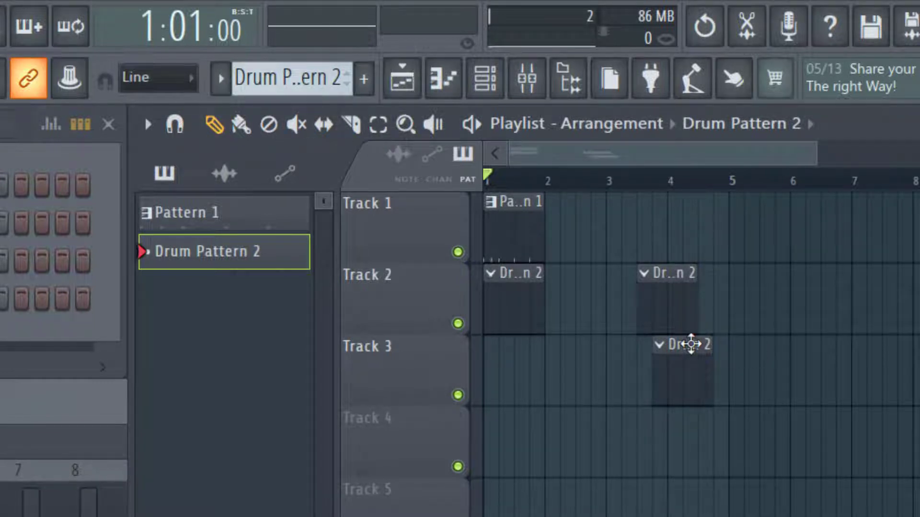
right_click(690, 344)
right_click(674, 272)
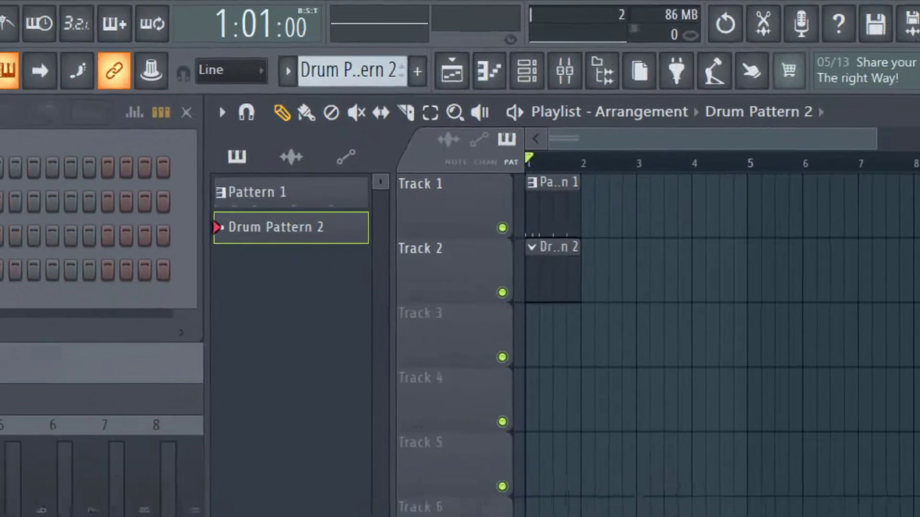
Step: Fill the first four 808 Snare steps of Drum Pattern 2 and play back part of the song
drag(184, 192, 222, 194)
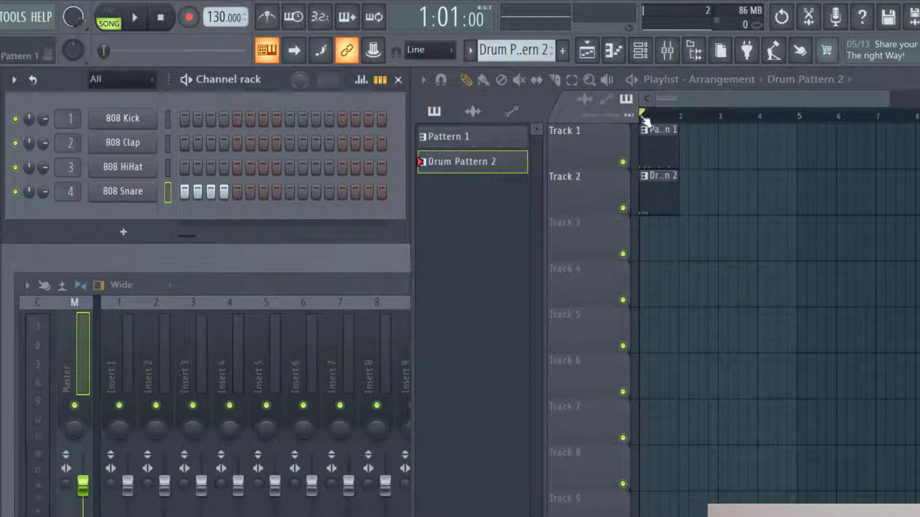
key(space)
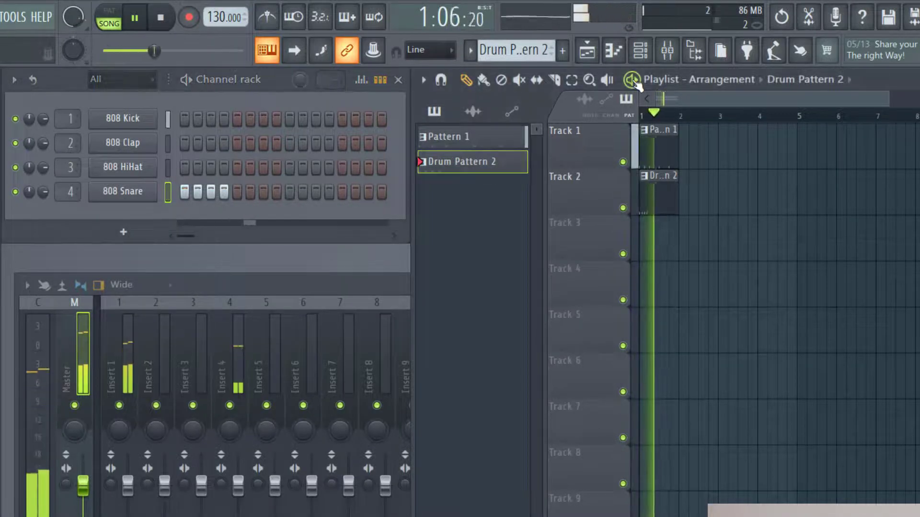
key(space)
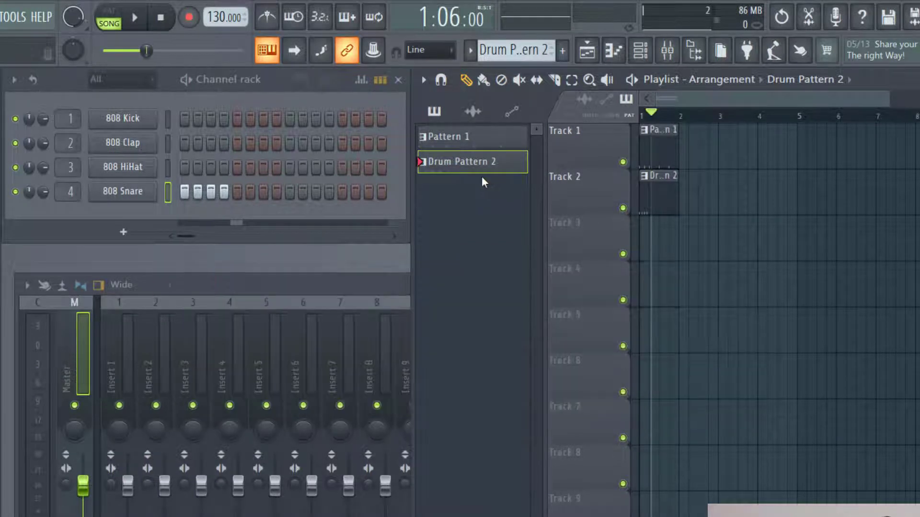
Step: Add another new pattern named "Violin"
click(566, 49)
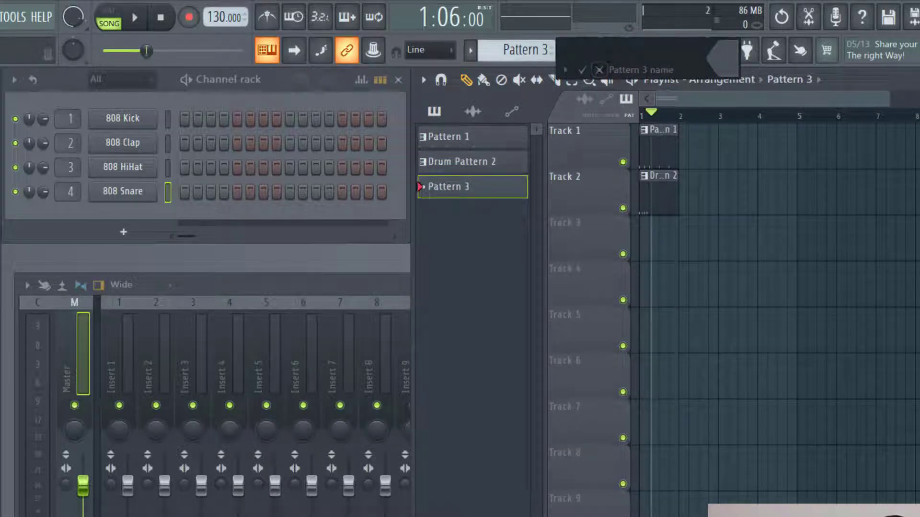
text(Violin)
key(Return)
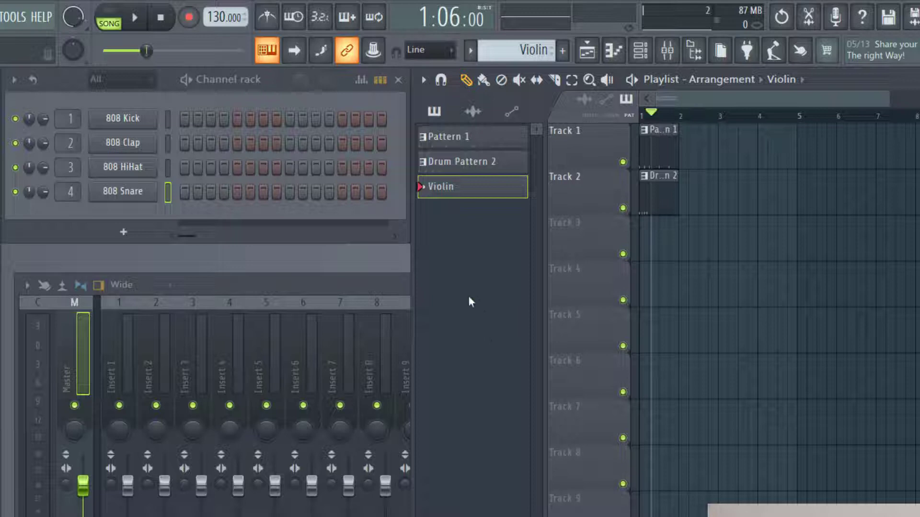
Step: Insert a new pattern at the Violin pattern's position in the pattern list and name it "Piano"
click(471, 51)
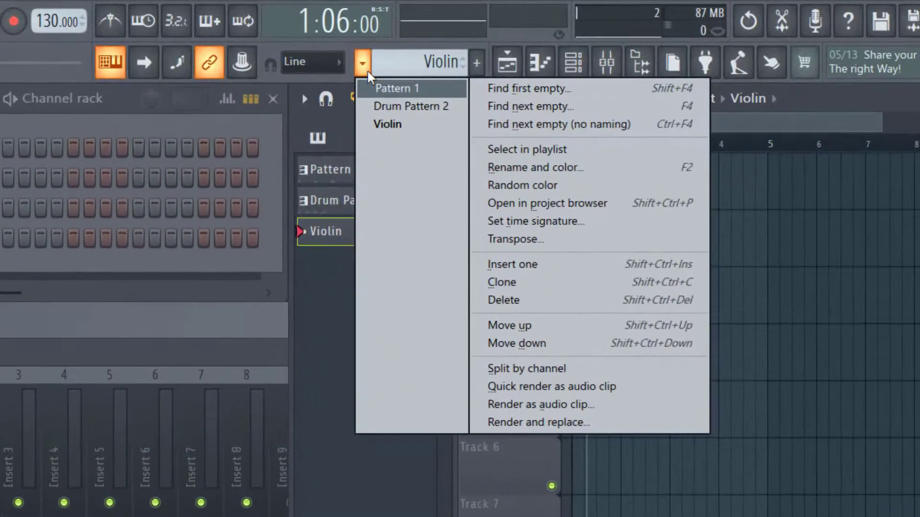
click(474, 57)
click(367, 70)
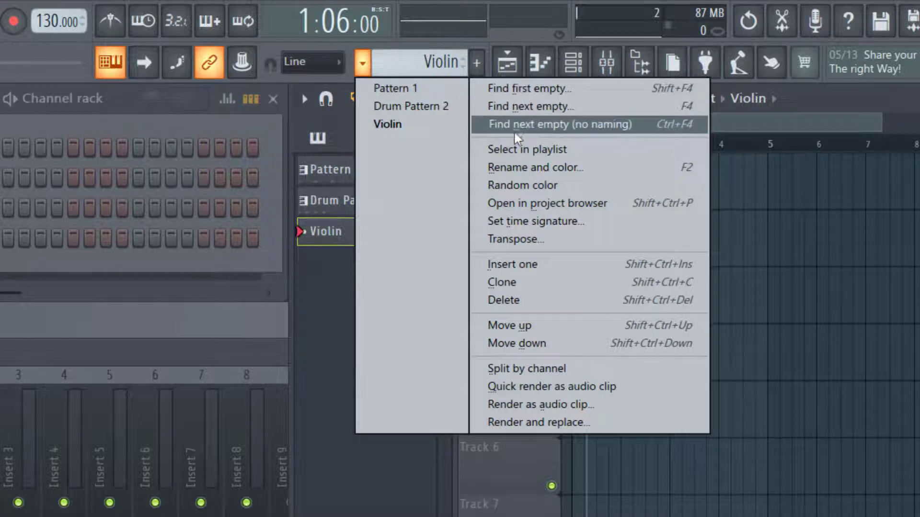
click(564, 265)
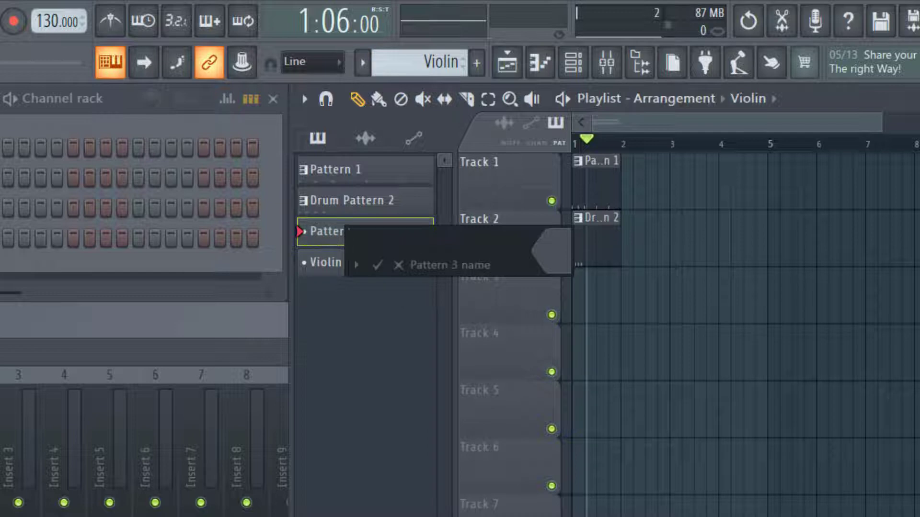
text(Piano)
key(Return)
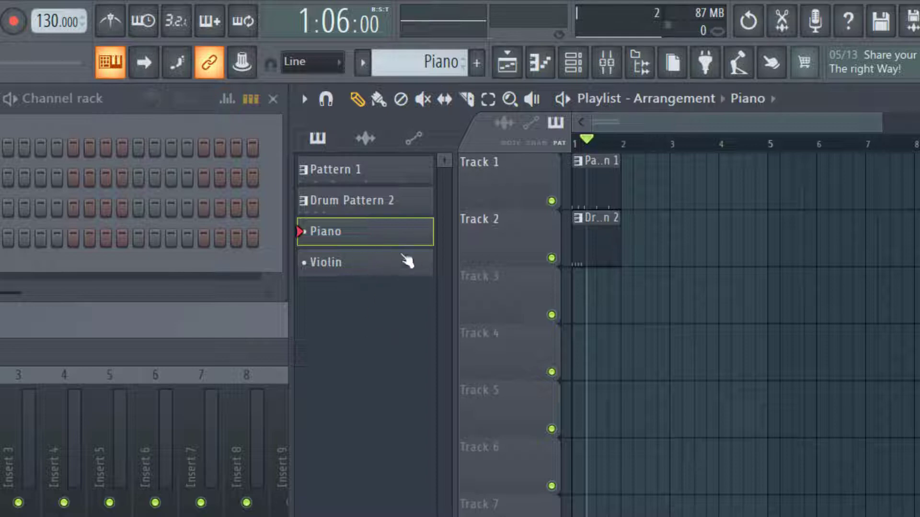
click(367, 70)
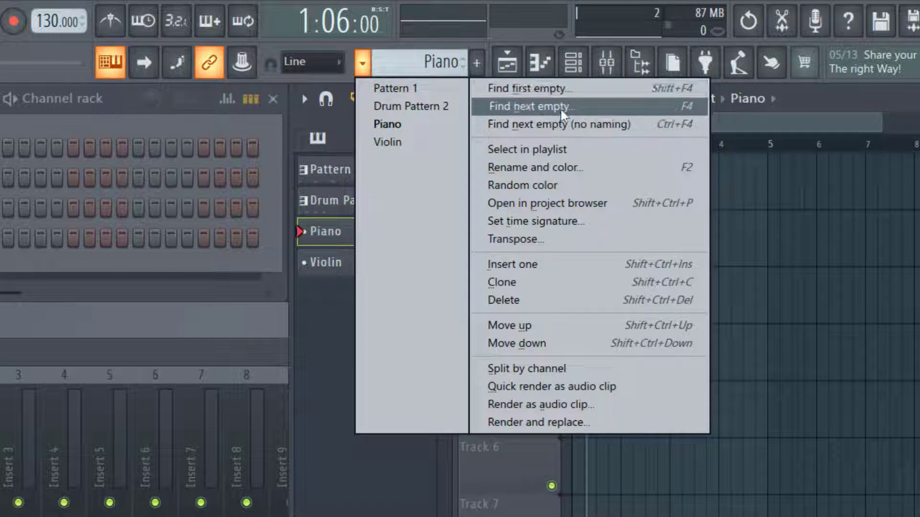
click(331, 232)
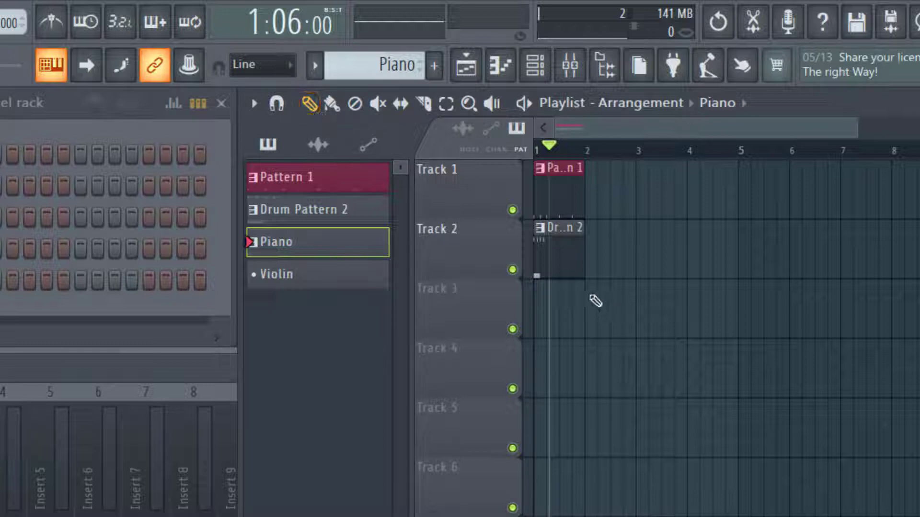
click(589, 294)
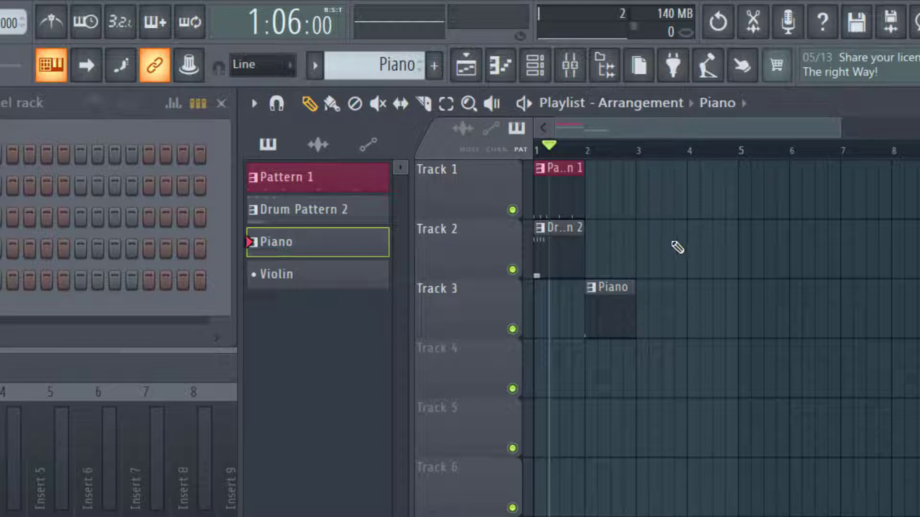
click(650, 227)
key(ctrl+alt+z)
key(ctrl+alt+z)
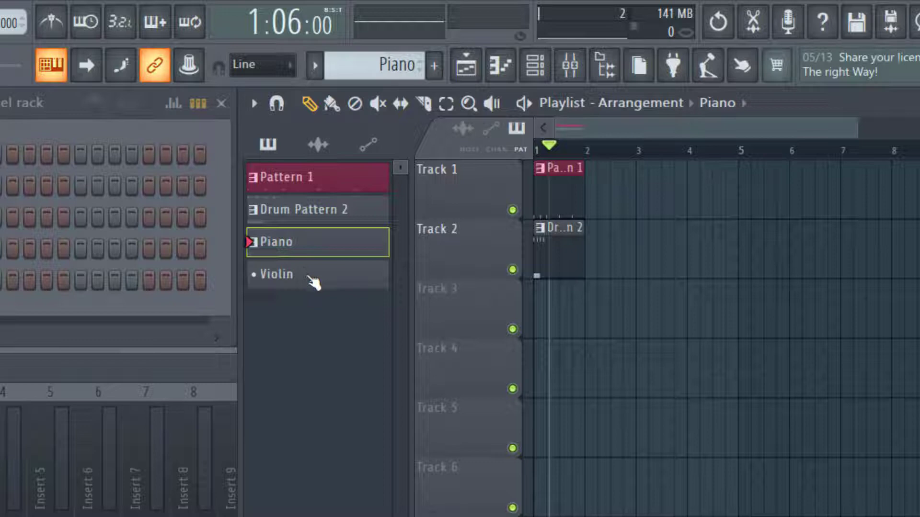
Step: Draw extra Drum Pattern 2 clips in the playlist, including one at bar 2 on Track 3 and one midway through bar 3 on Track 2
click(314, 282)
click(323, 210)
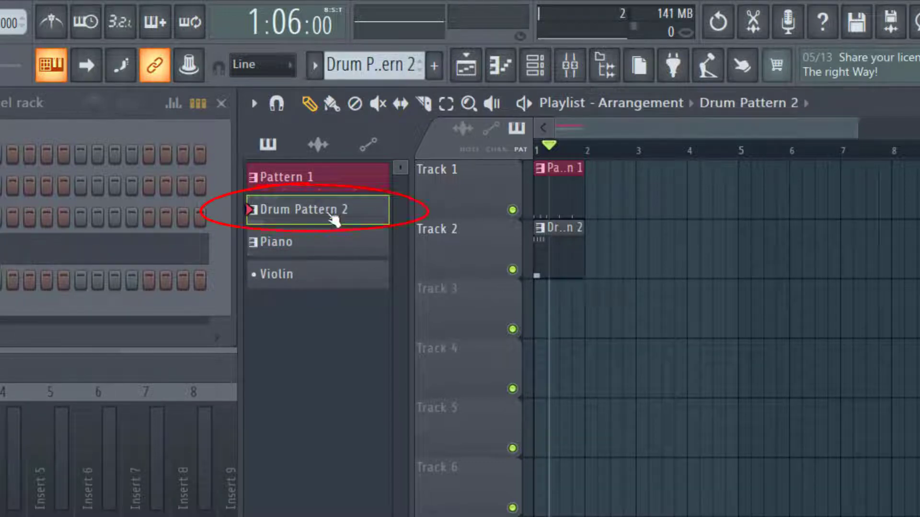
click(594, 300)
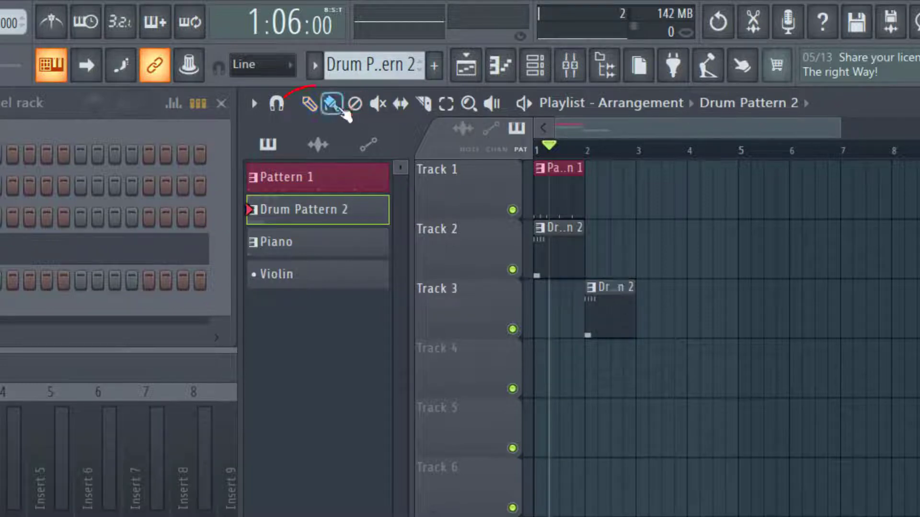
click(309, 104)
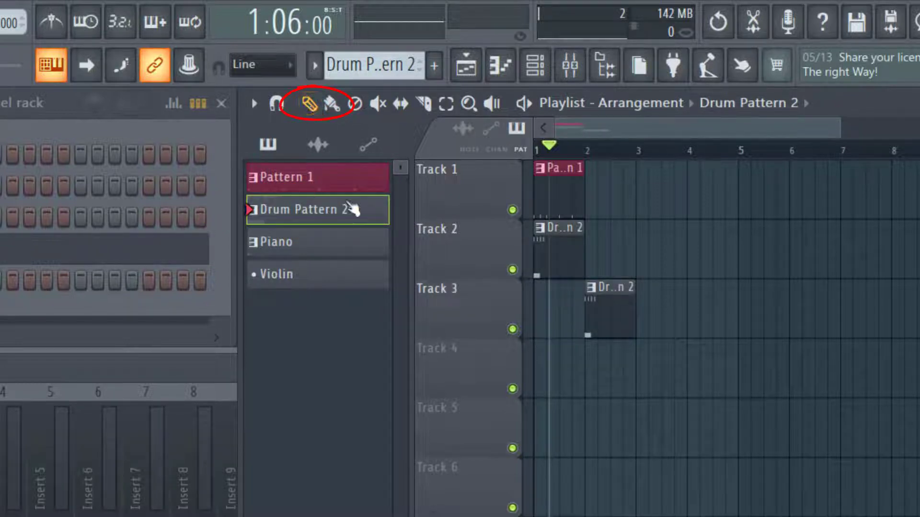
click(668, 240)
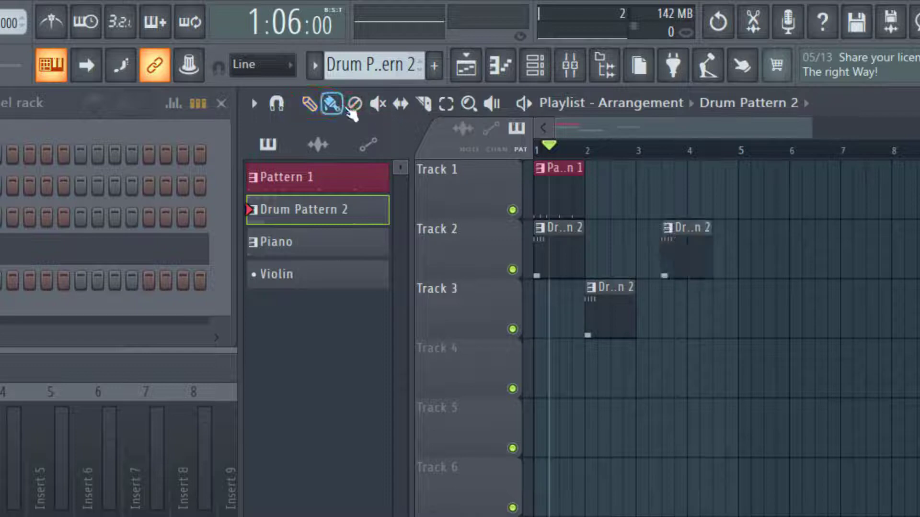
click(677, 375)
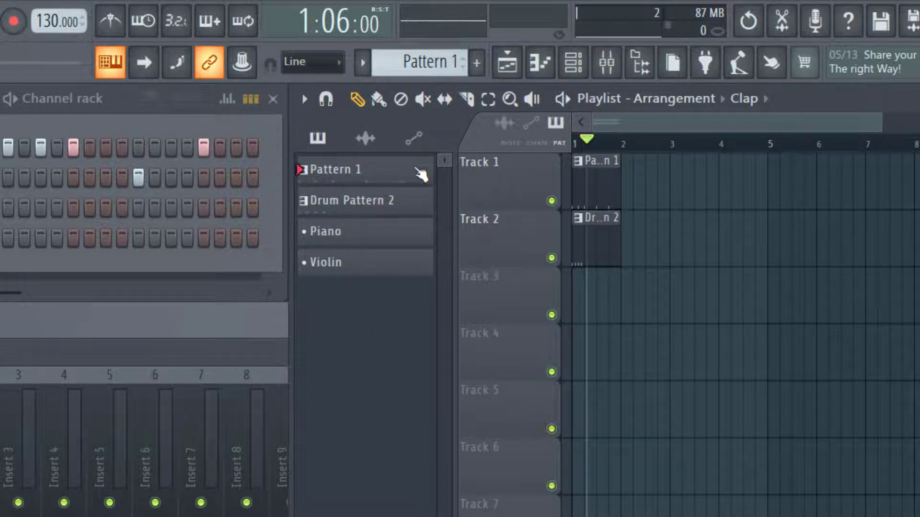
Step: Change Pattern 1's color to pink-red, keeping its name
right_click(392, 170)
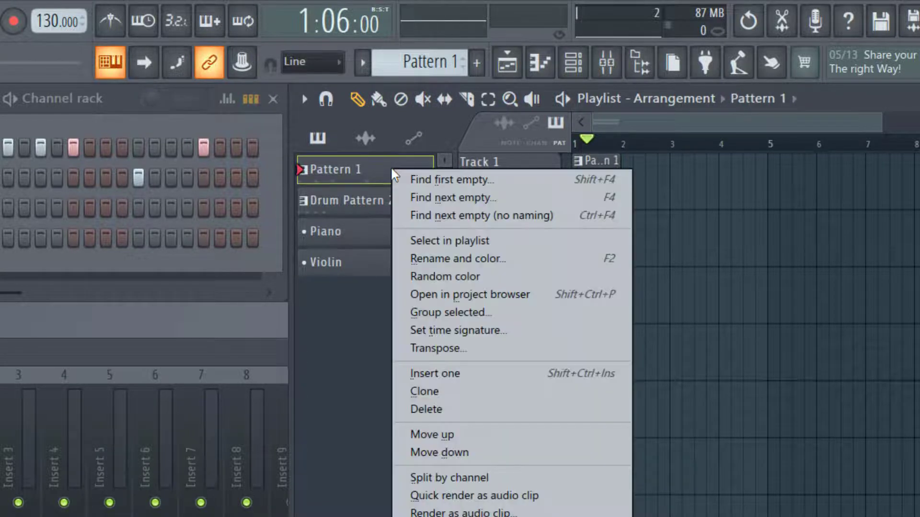
click(437, 261)
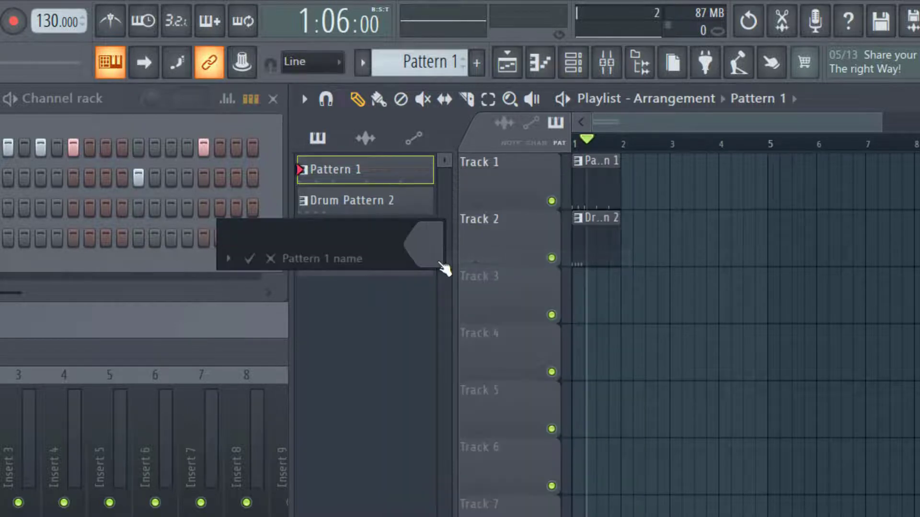
click(435, 248)
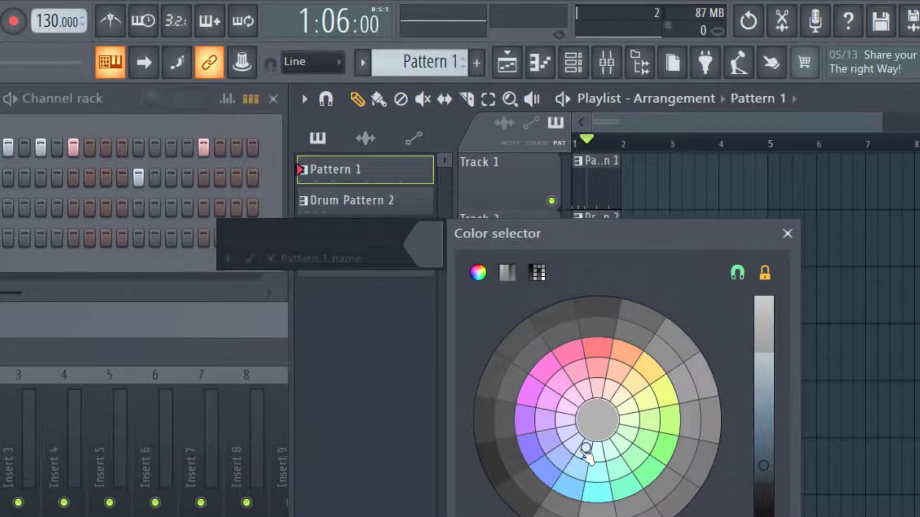
click(574, 363)
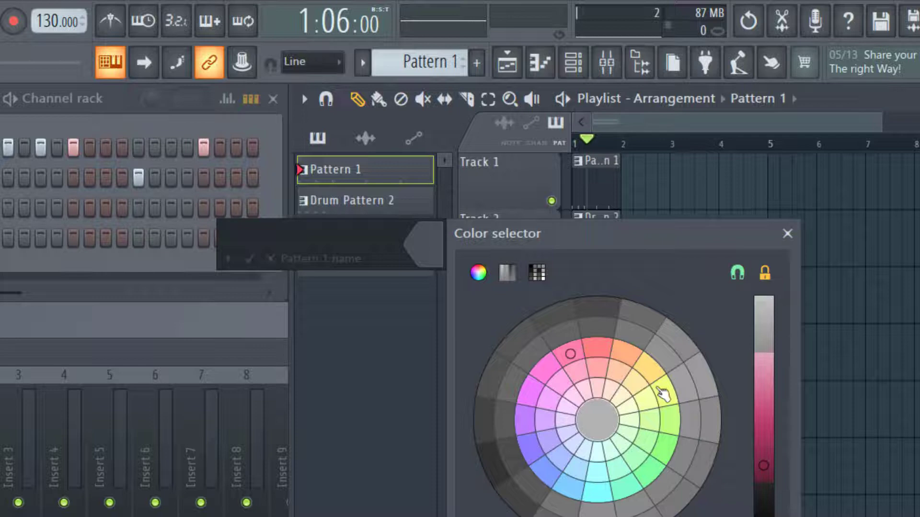
click(427, 320)
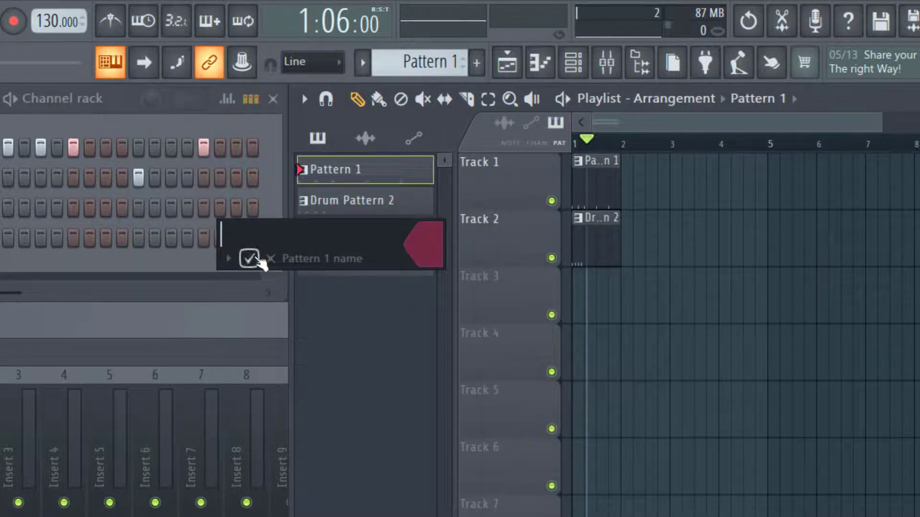
click(257, 259)
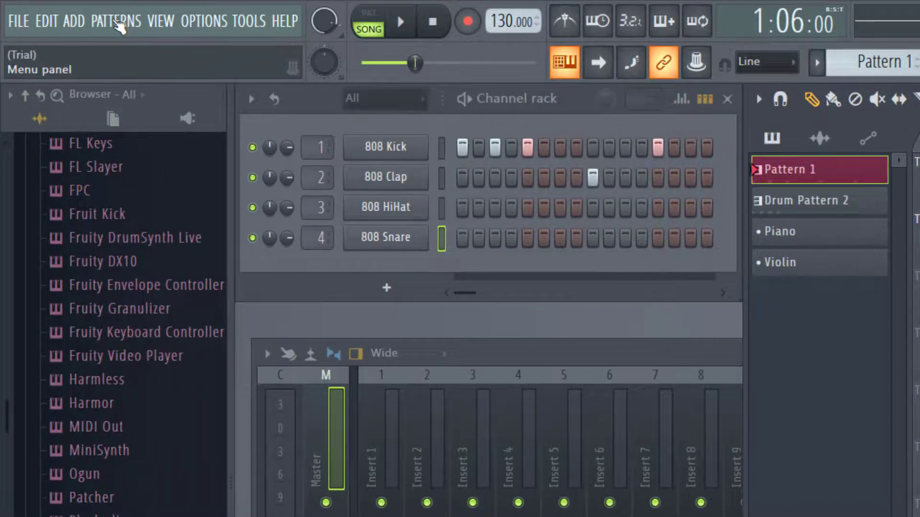
Step: Create an empty pattern with Find next empty, keeping the default name, and another with Find next empty (no naming)
click(116, 21)
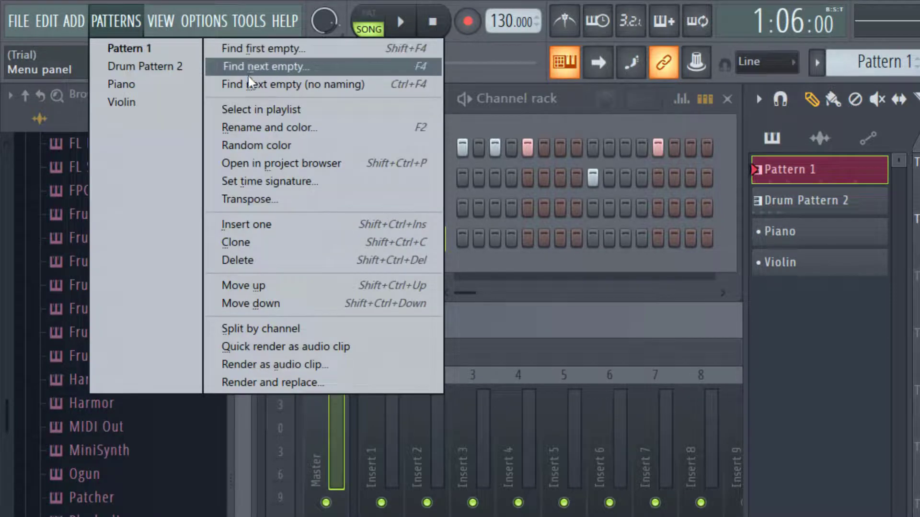
click(272, 69)
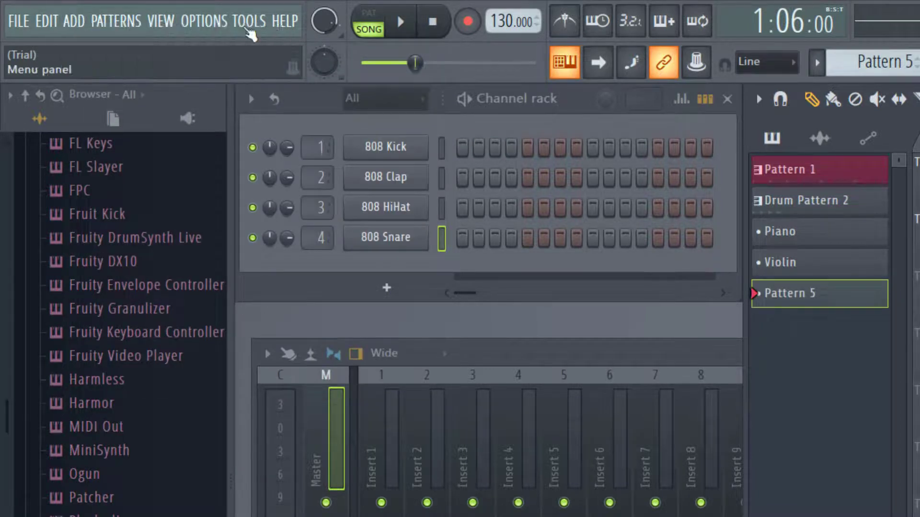
click(108, 24)
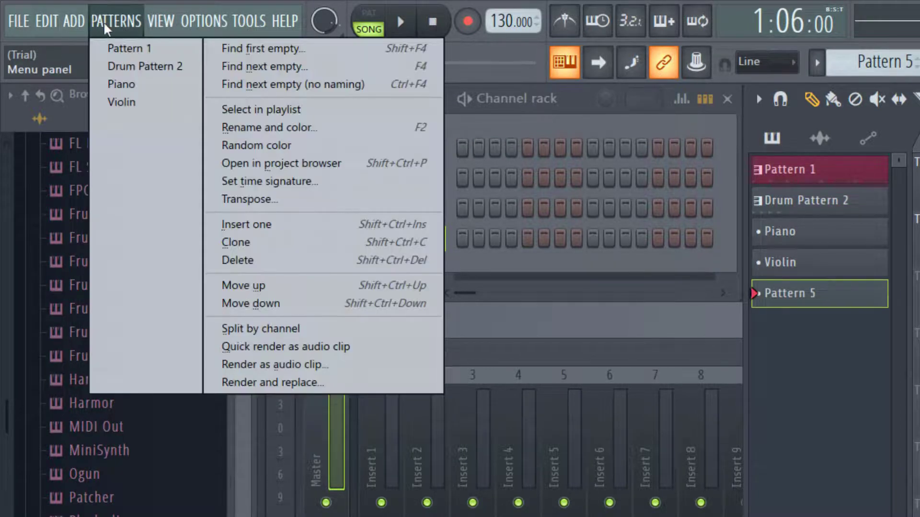
click(343, 89)
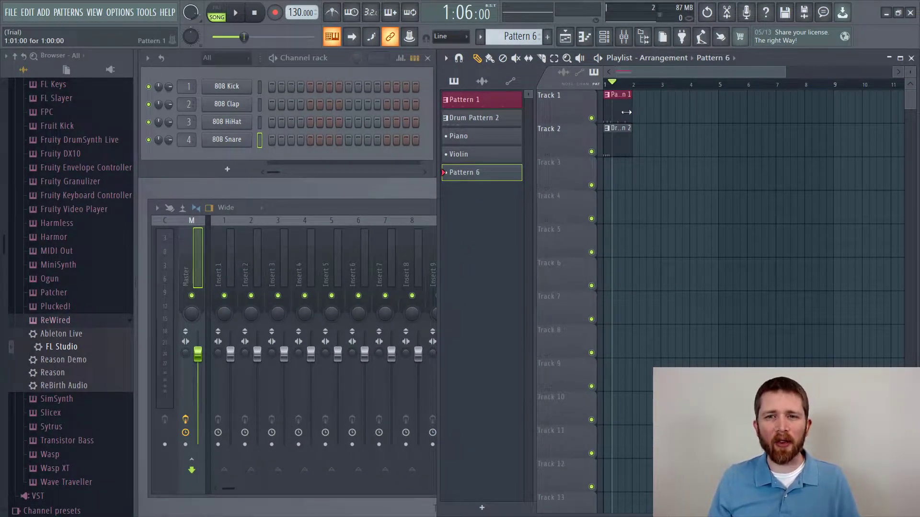
Step: Open the 808 Snare piano roll for Drum Pattern 2 and place an E4 note at the start of bar 1
click(618, 129)
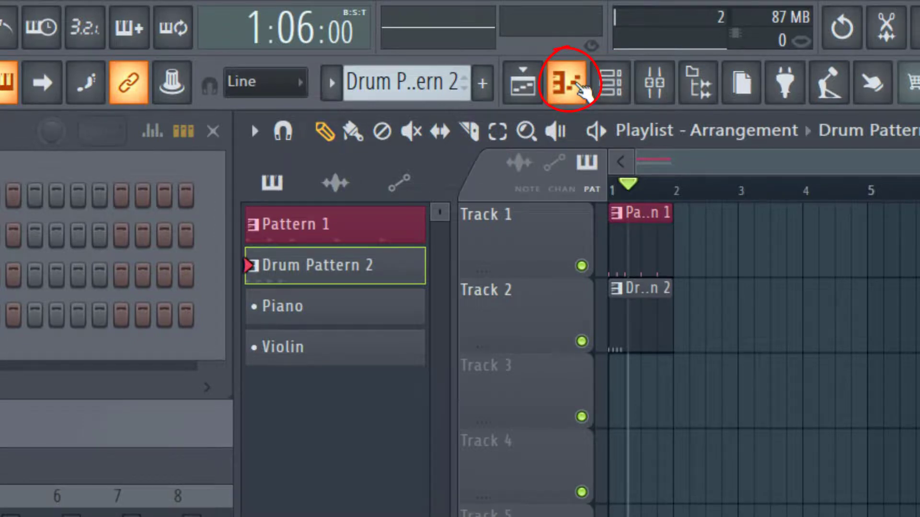
click(575, 84)
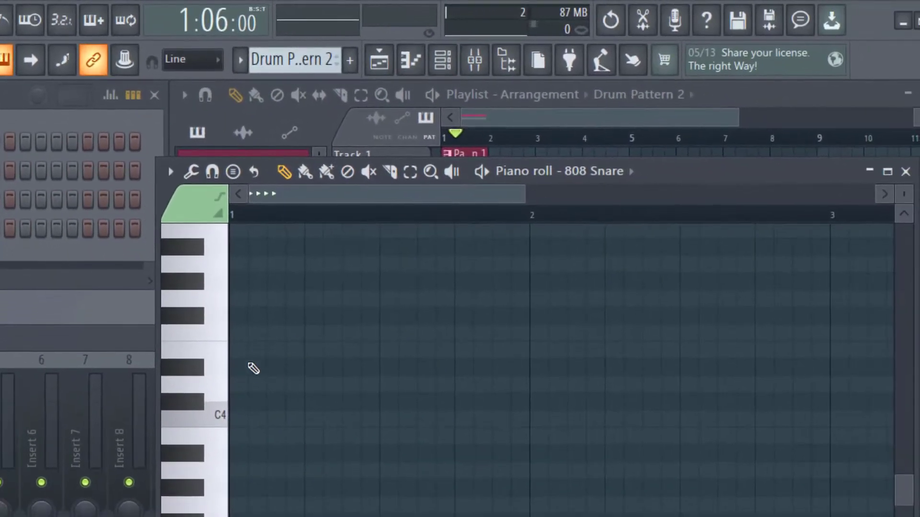
click(287, 352)
drag(283, 356, 234, 352)
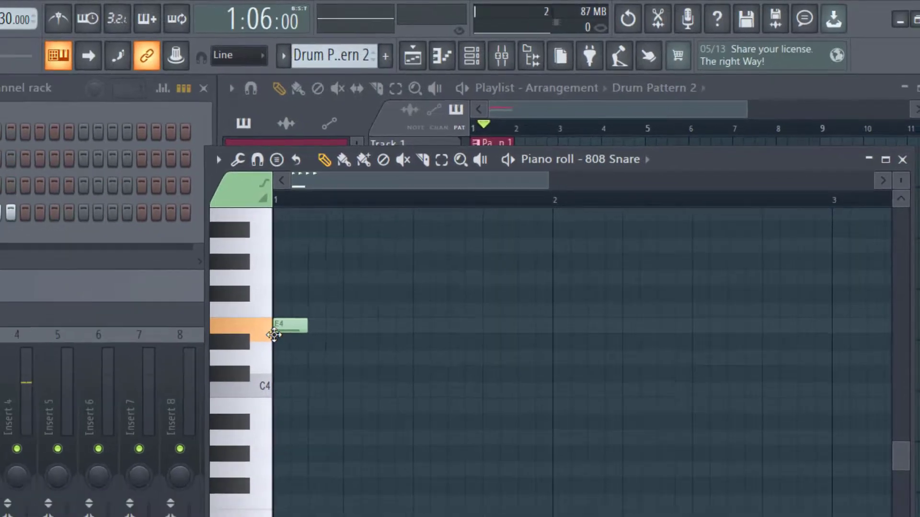